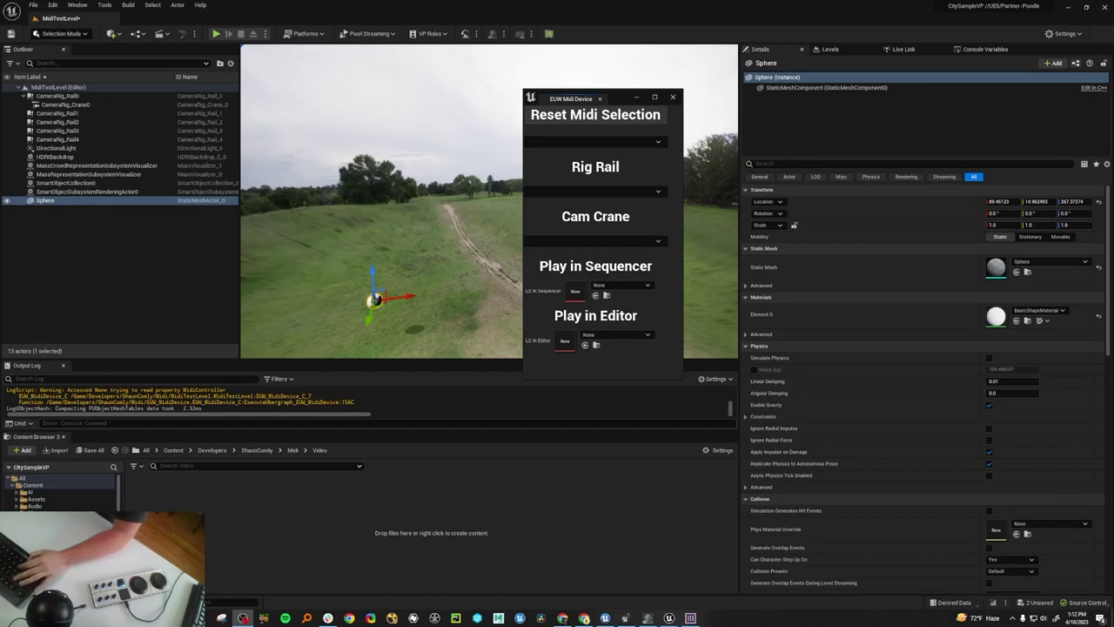
# Review the MIDI device, camera rig rail and crane lists in the MIDI widget without changing them.
pyautogui.moveTo(619, 99); pyautogui.dragTo(571, 76)
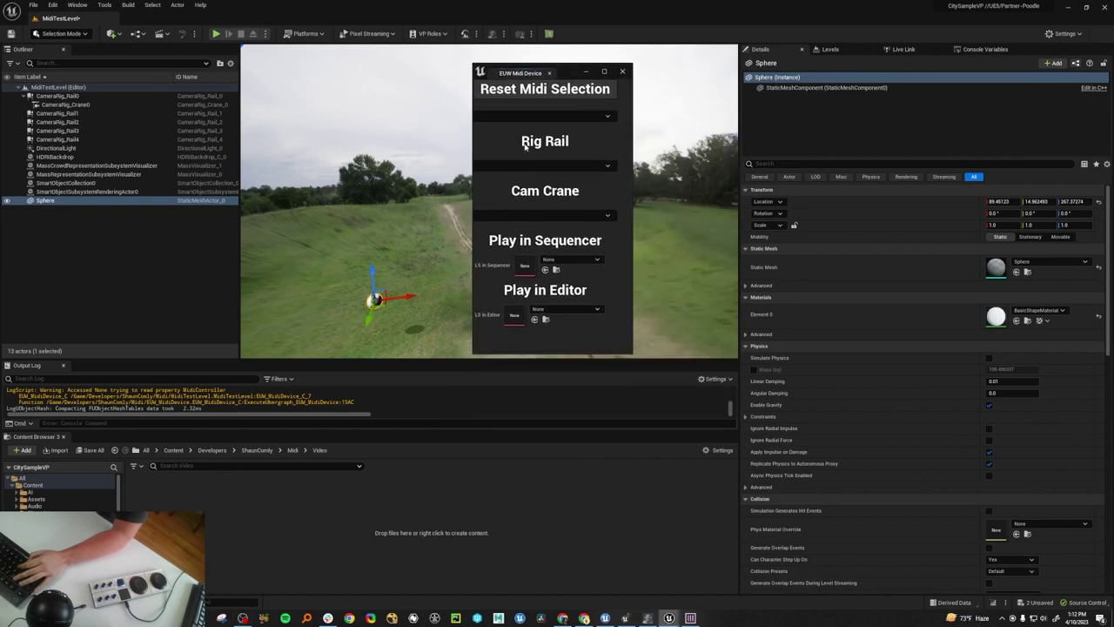
pyautogui.click(545, 117)
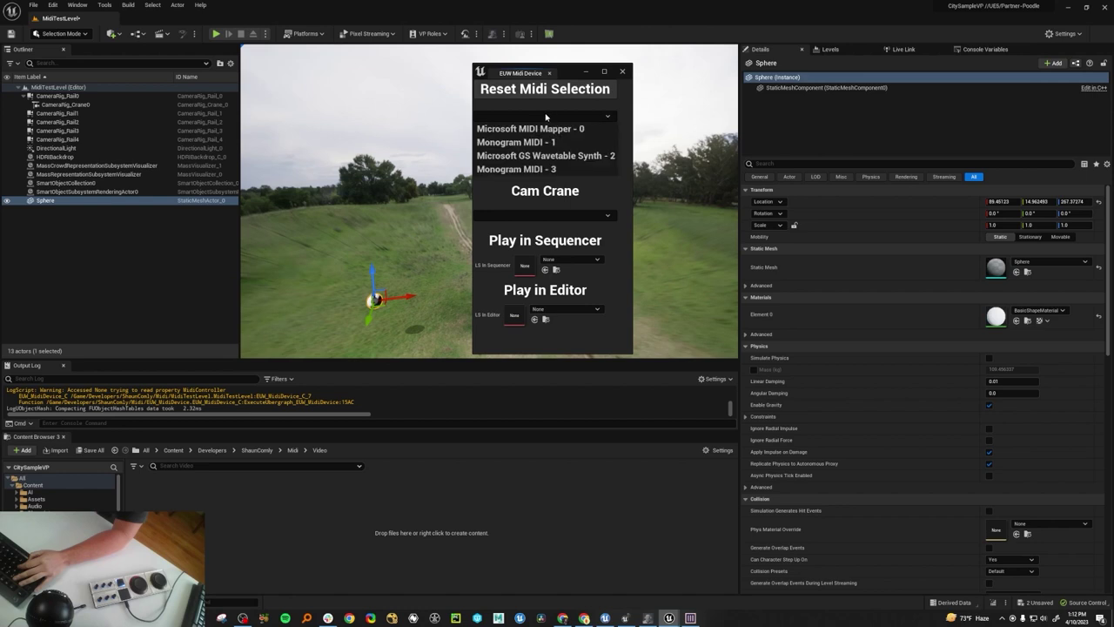
pyautogui.click(598, 193)
pyautogui.click(571, 167)
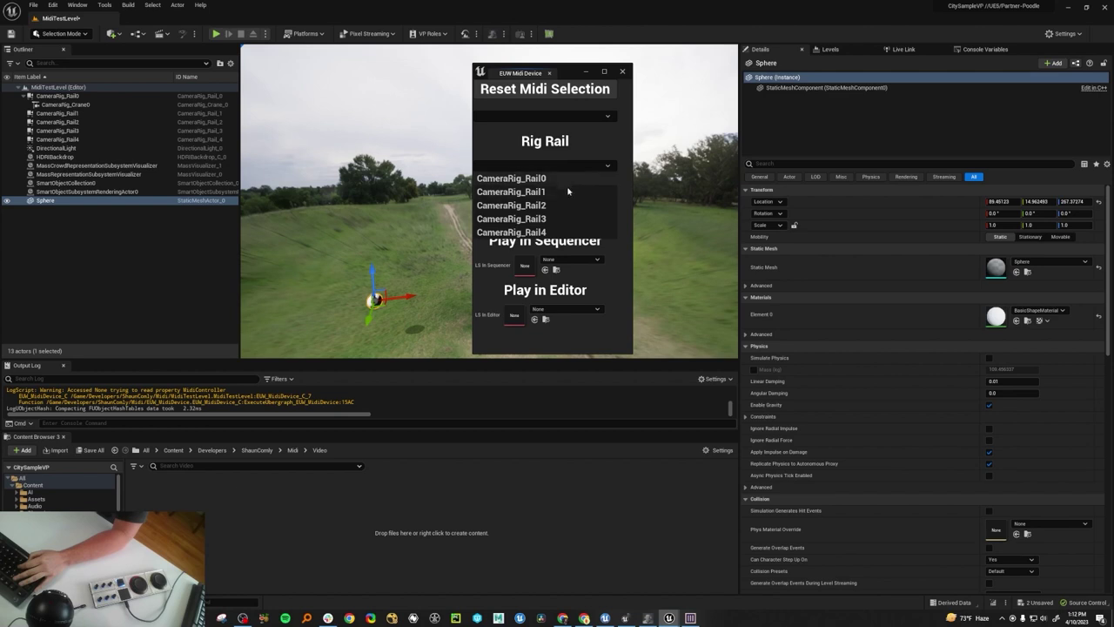
pyautogui.click(607, 190)
pyautogui.click(572, 218)
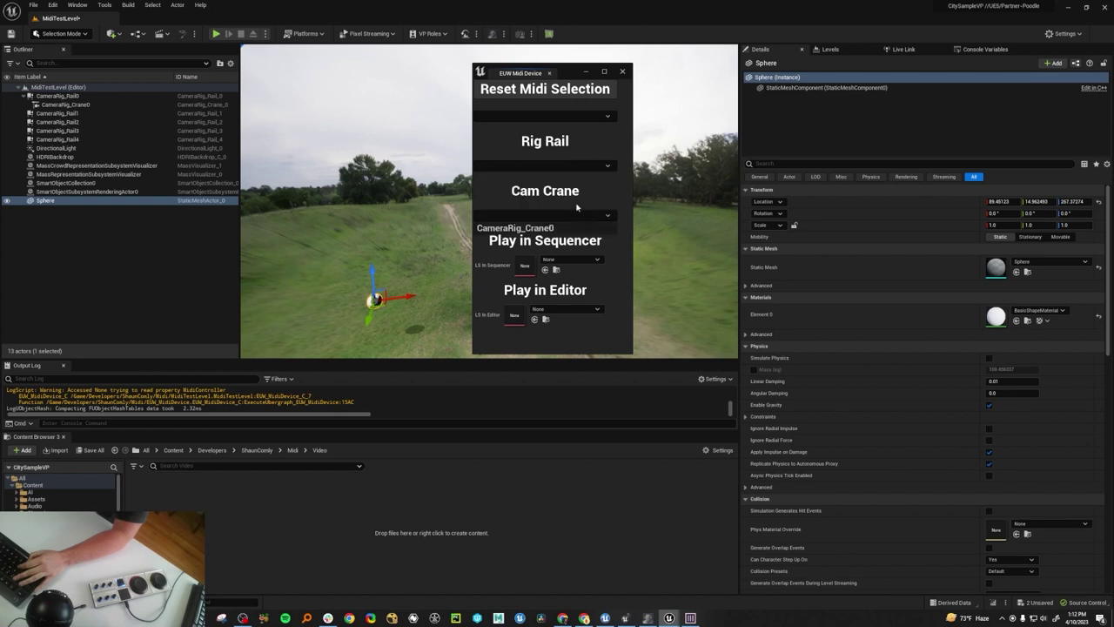
pyautogui.click(600, 140)
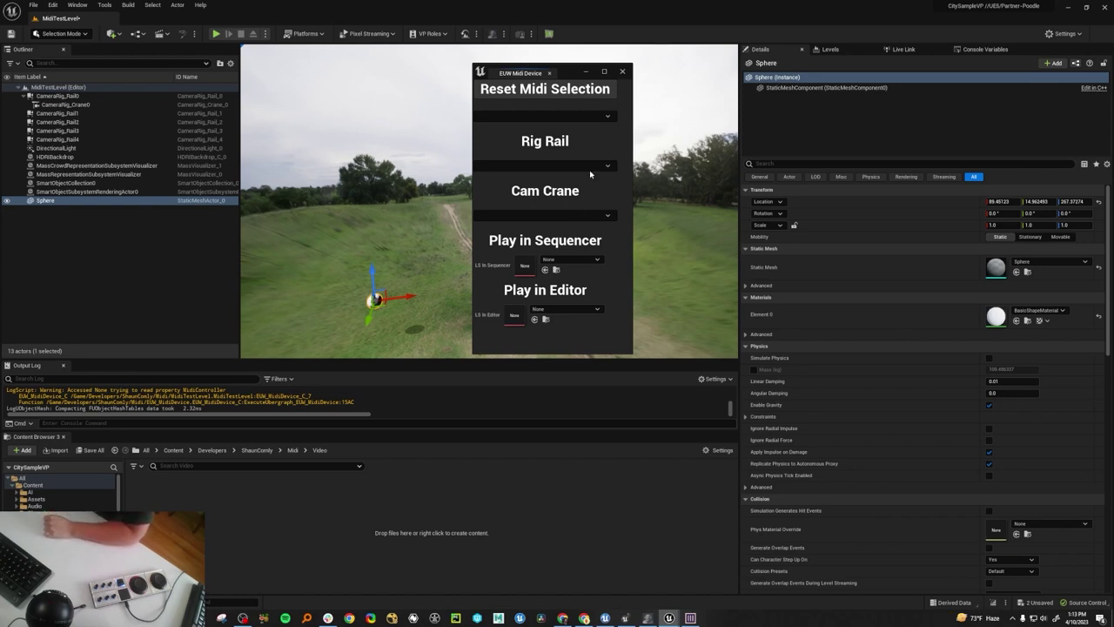
# Close the MIDI widget and confirm the MIDI and Remote Control plugins are enabled.
pyautogui.click(622, 71)
pyautogui.click(62, 6)
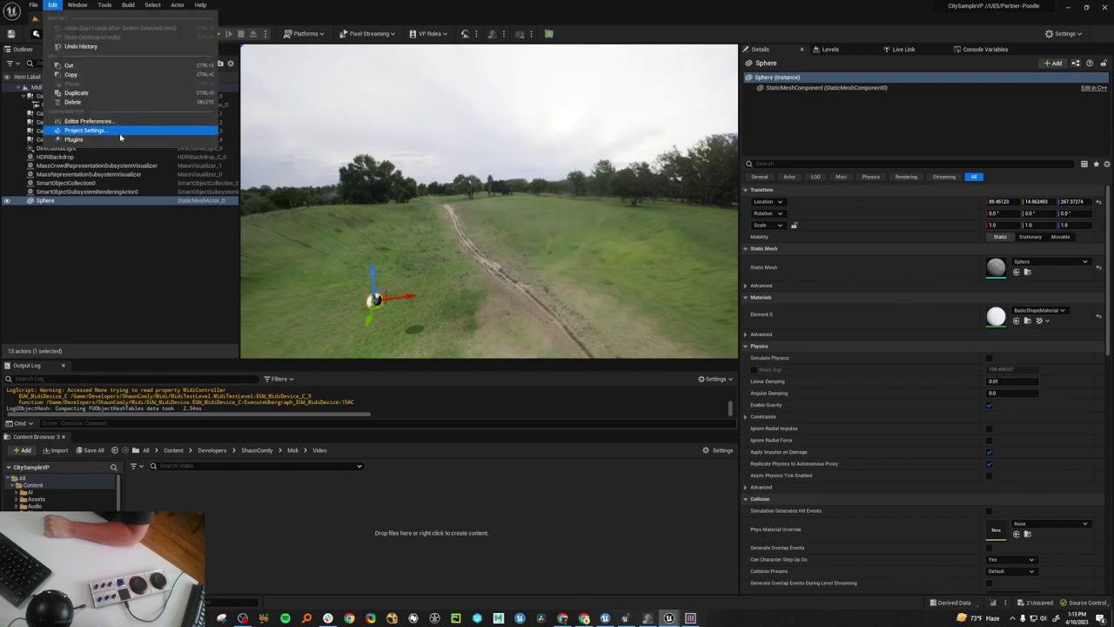
pyautogui.click(78, 134)
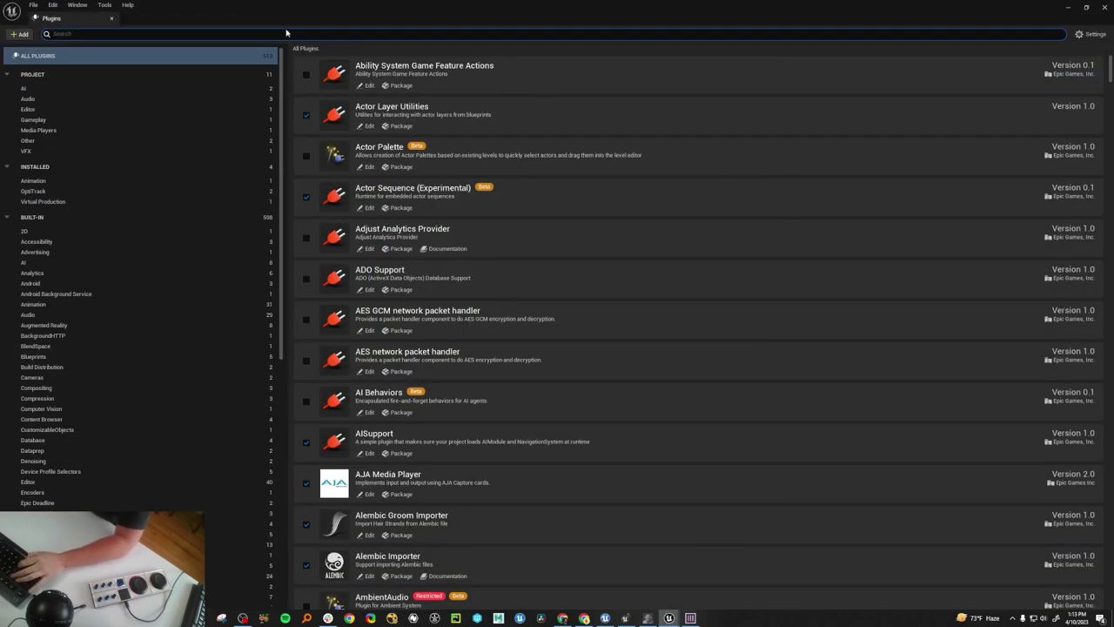
pyautogui.write('MIDI')
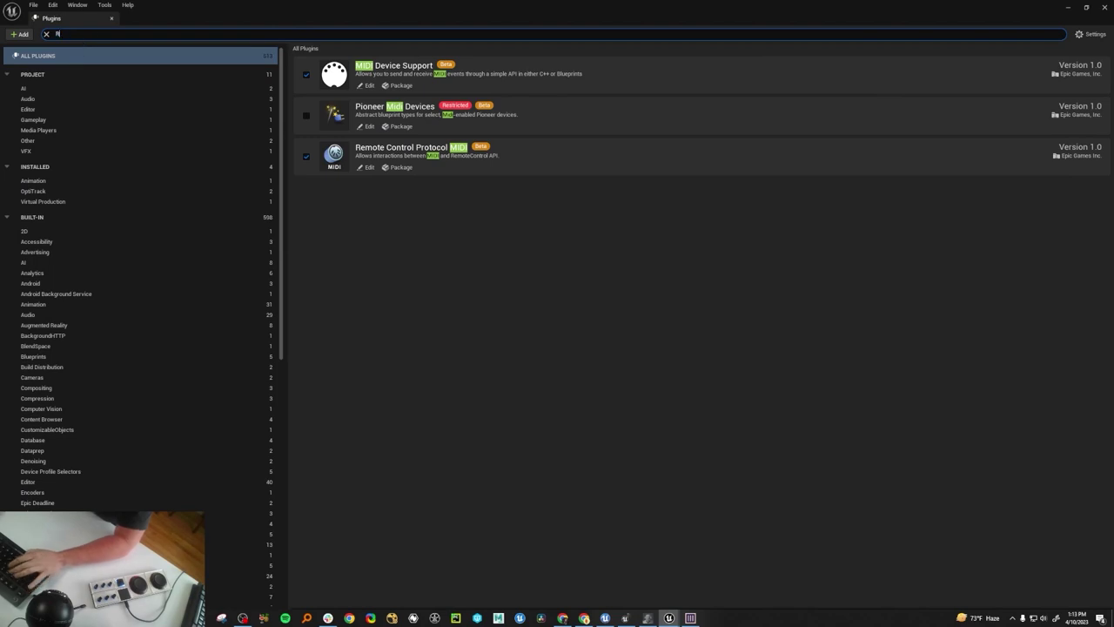
pyautogui.write('REMOTE')
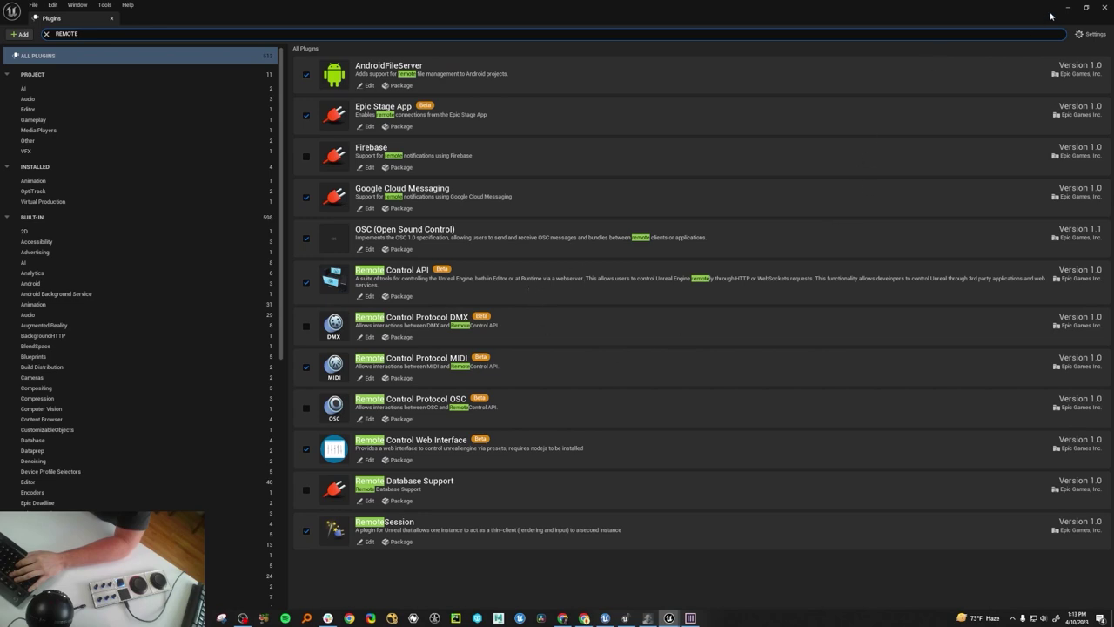
# Create a new Remote Control Preset asset in the Video folder.
pyautogui.click(1105, 8)
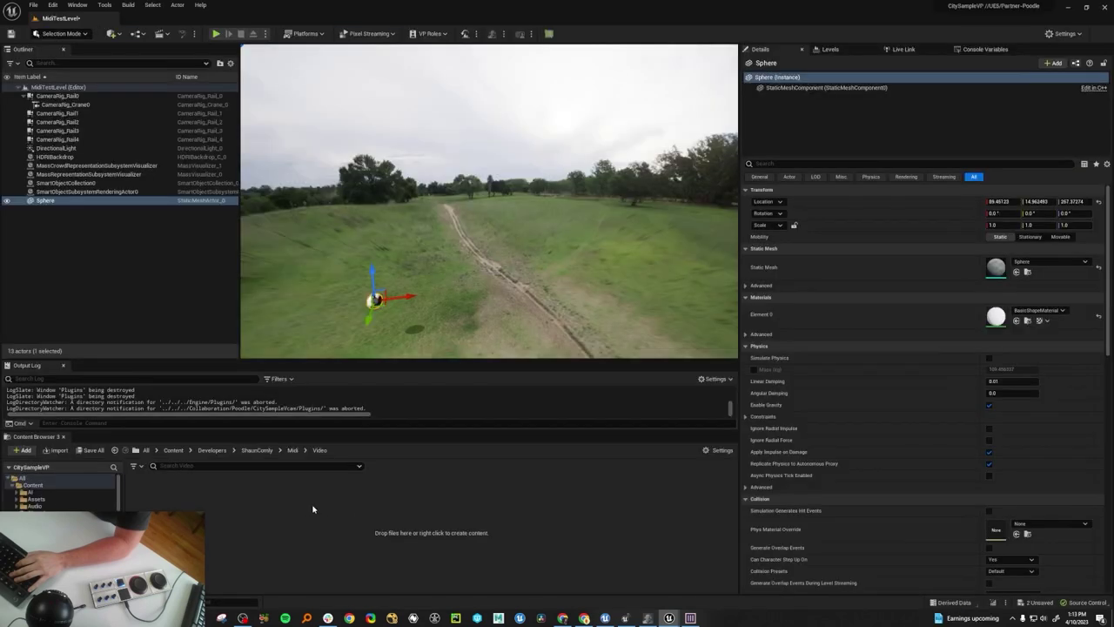
pyautogui.rightClick(239, 486)
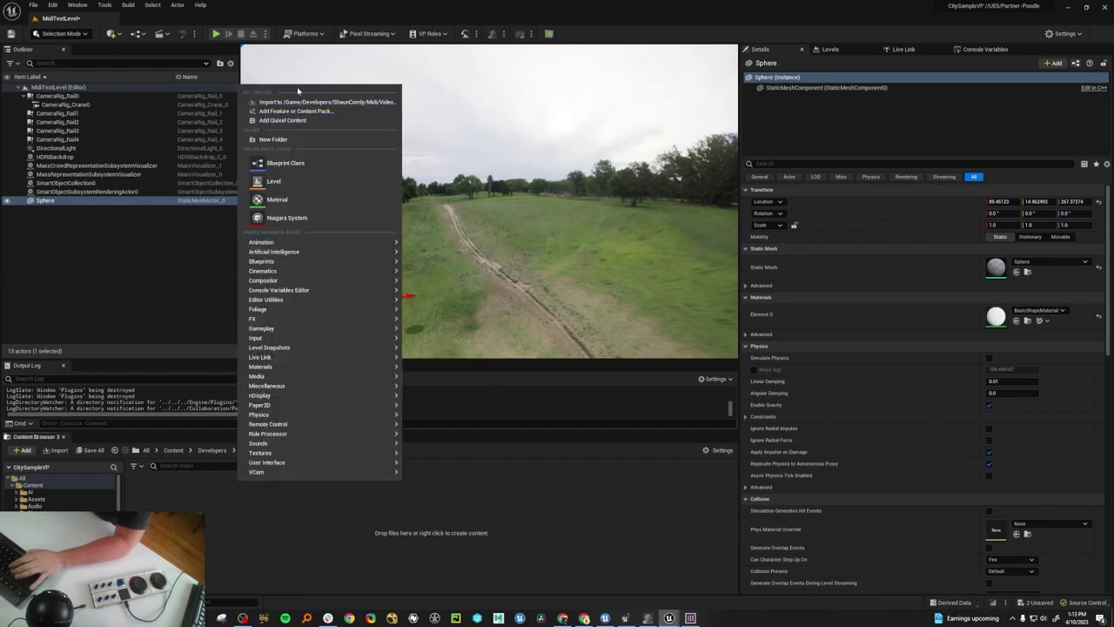
pyautogui.write('remote')
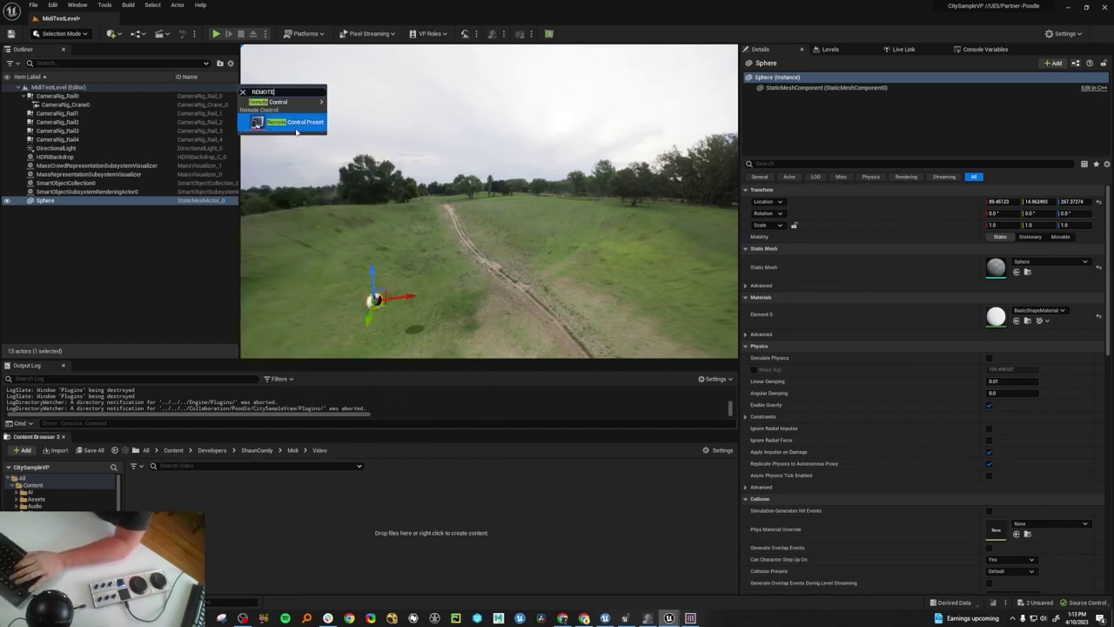
pyautogui.click(296, 122)
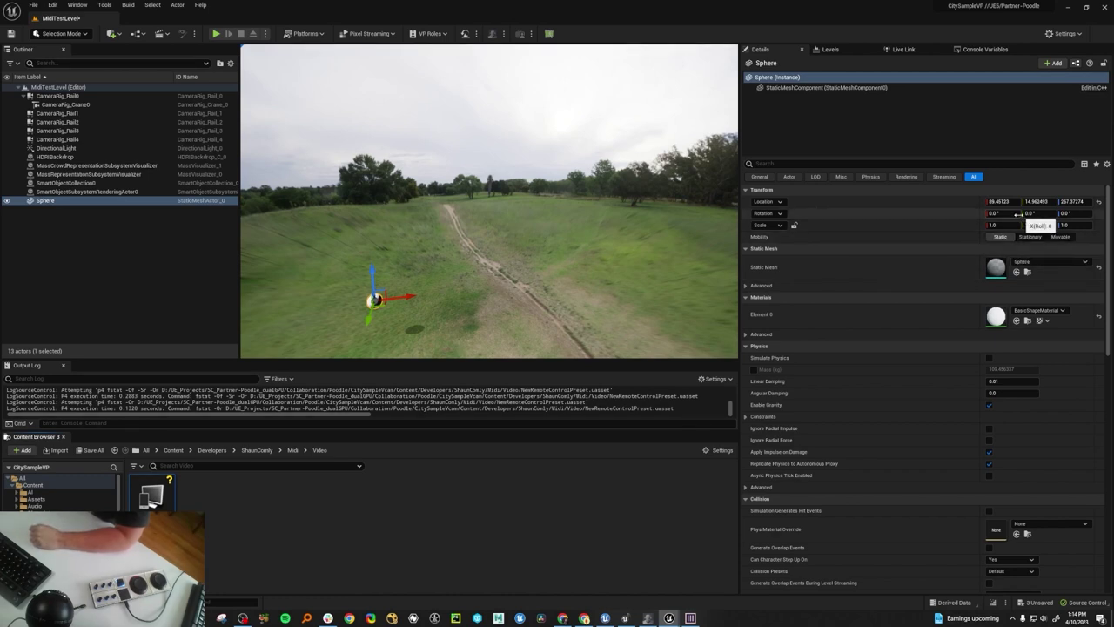
# Open NewRemoteControlPreset in the Remote Control editor.
pyautogui.click(165, 496)
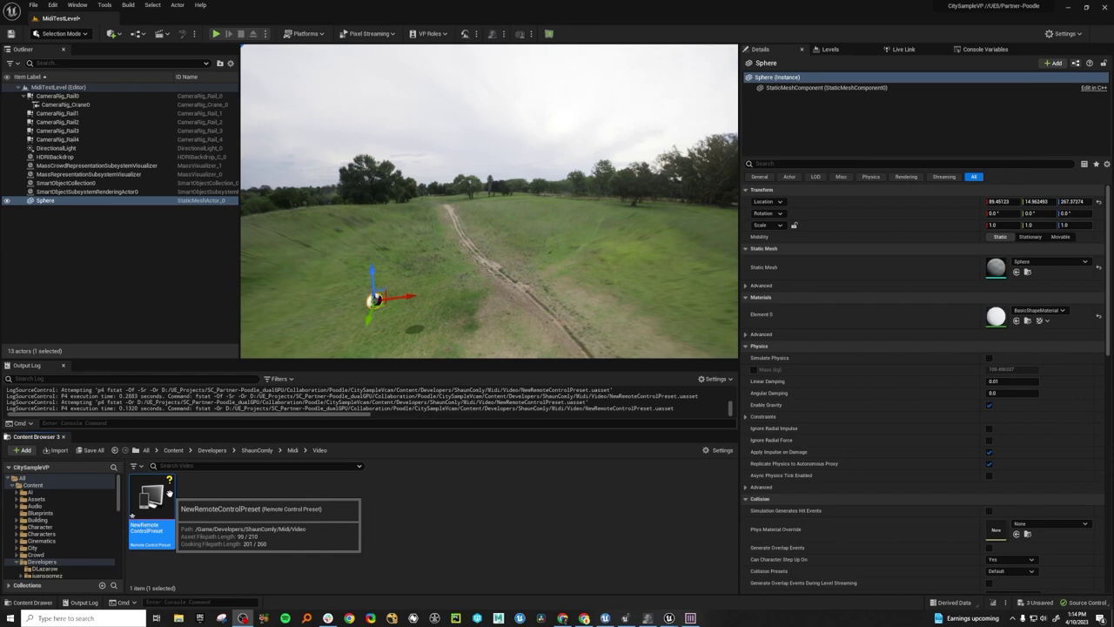
pyautogui.doubleClick(166, 498)
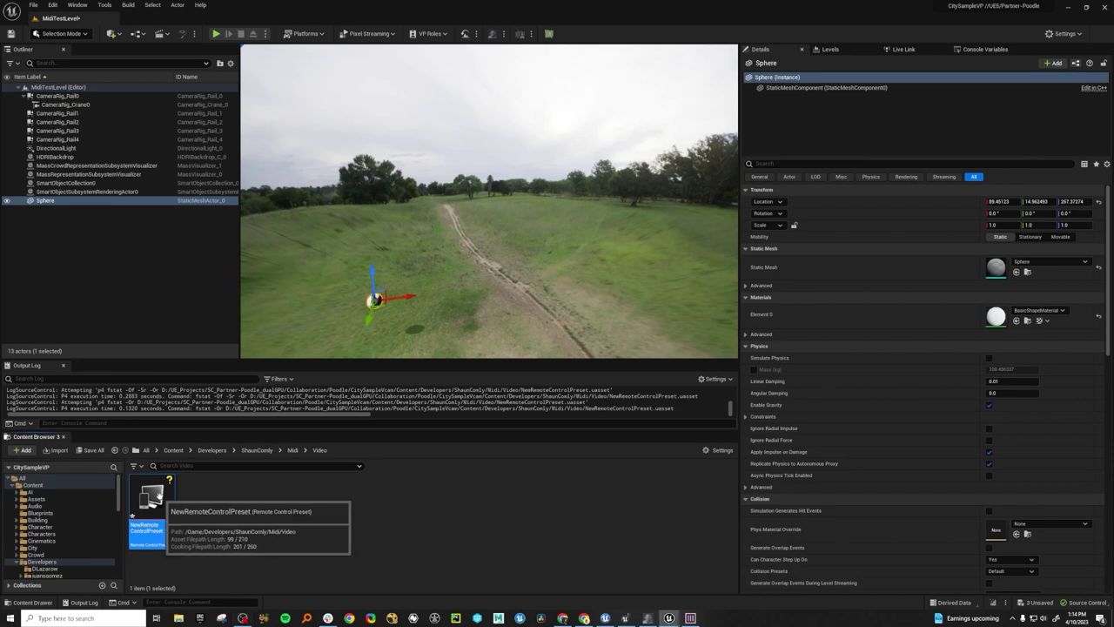
pyautogui.moveTo(742, 143); pyautogui.dragTo(690, 130)
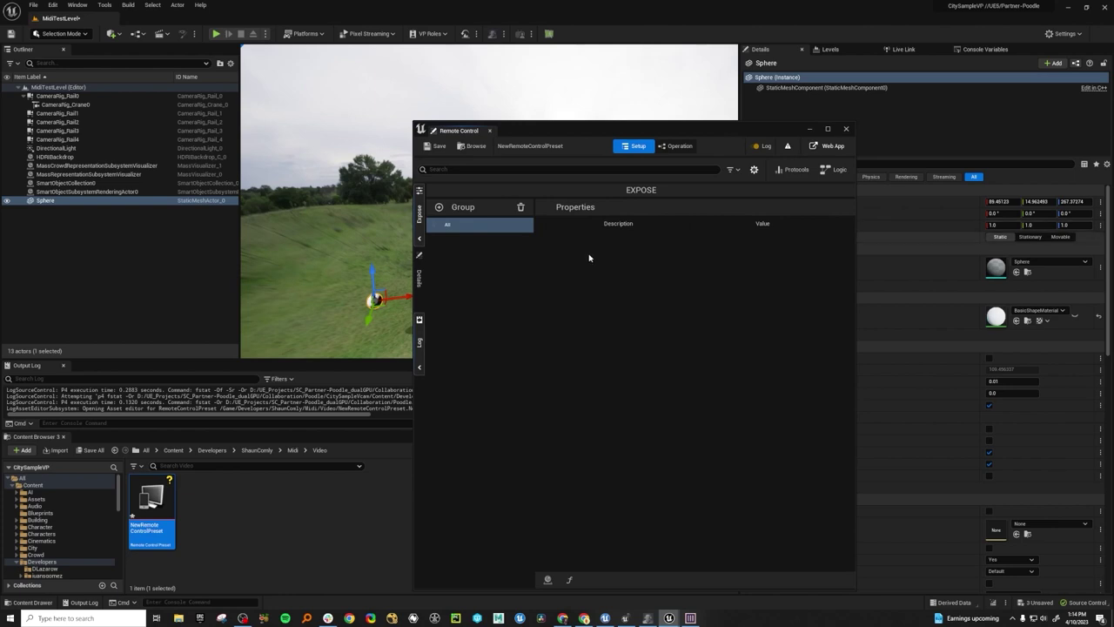
# Expose the sphere's Relative Location to the preset and select it.
pyautogui.click(1101, 201)
pyautogui.click(1076, 224)
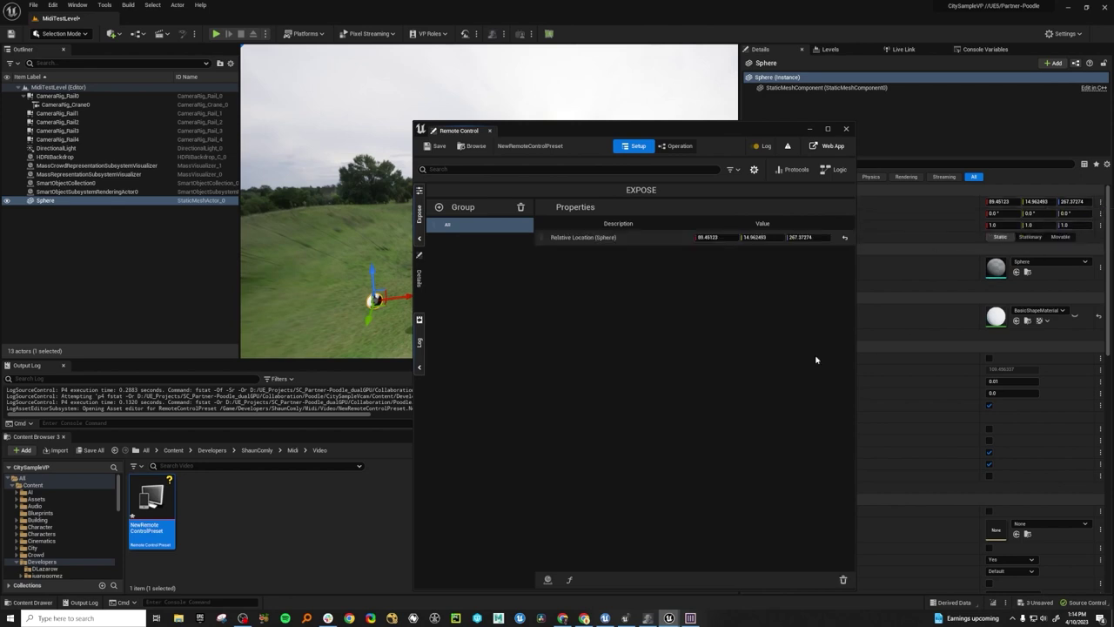
pyautogui.click(638, 243)
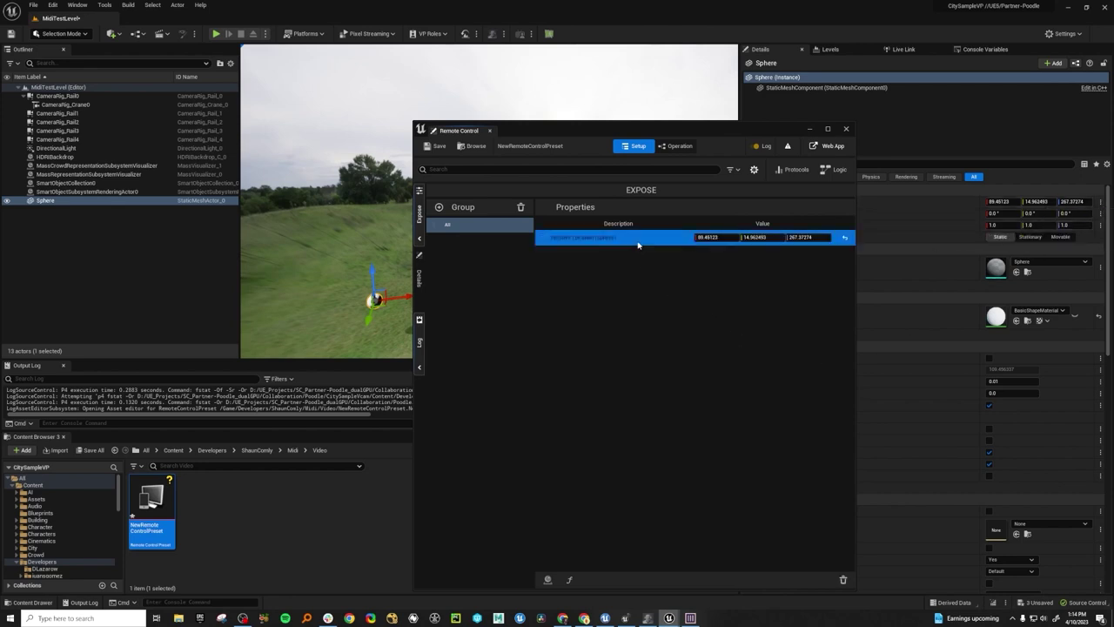
# Add a MIDI binding identified by device name for Monogram MIDI, then view the remote control log.
pyautogui.click(792, 169)
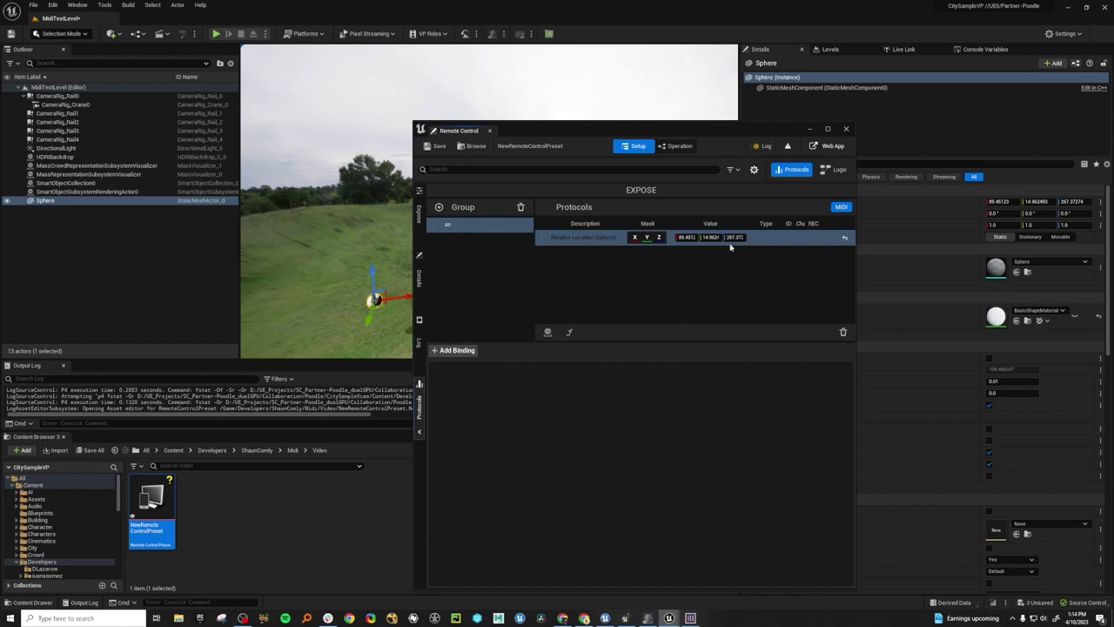
pyautogui.click(454, 350)
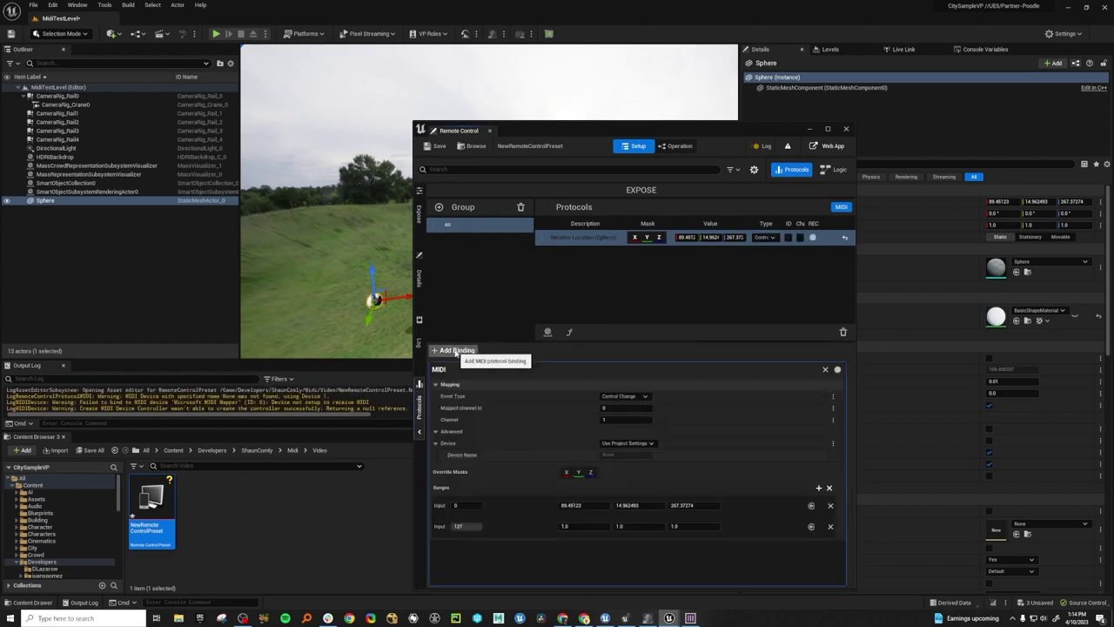
pyautogui.click(626, 443)
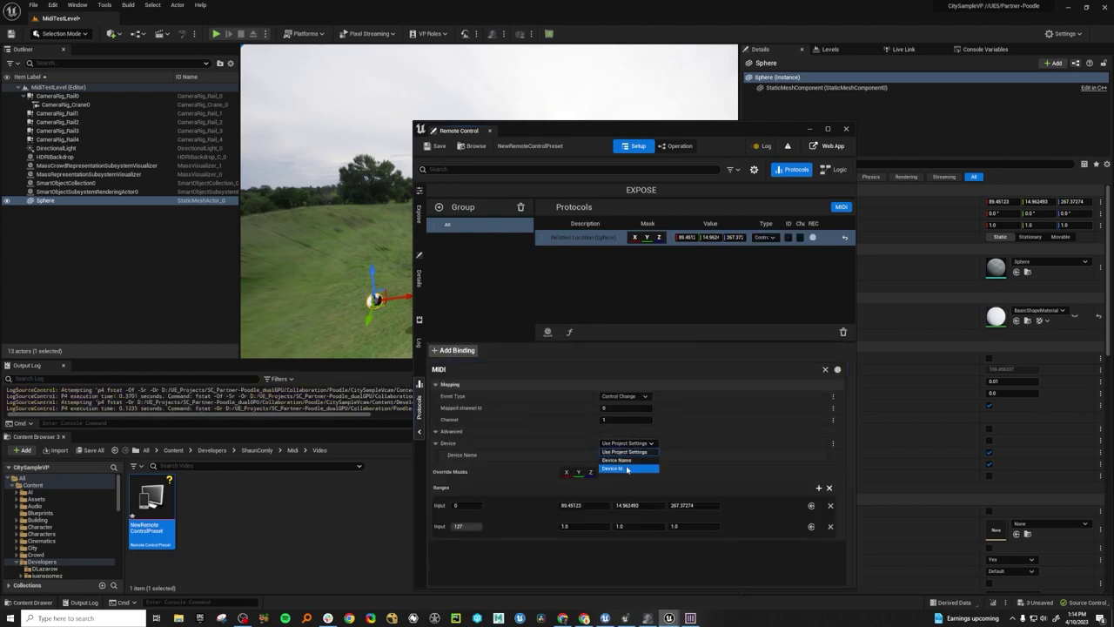
pyautogui.click(635, 465)
pyautogui.click(631, 467)
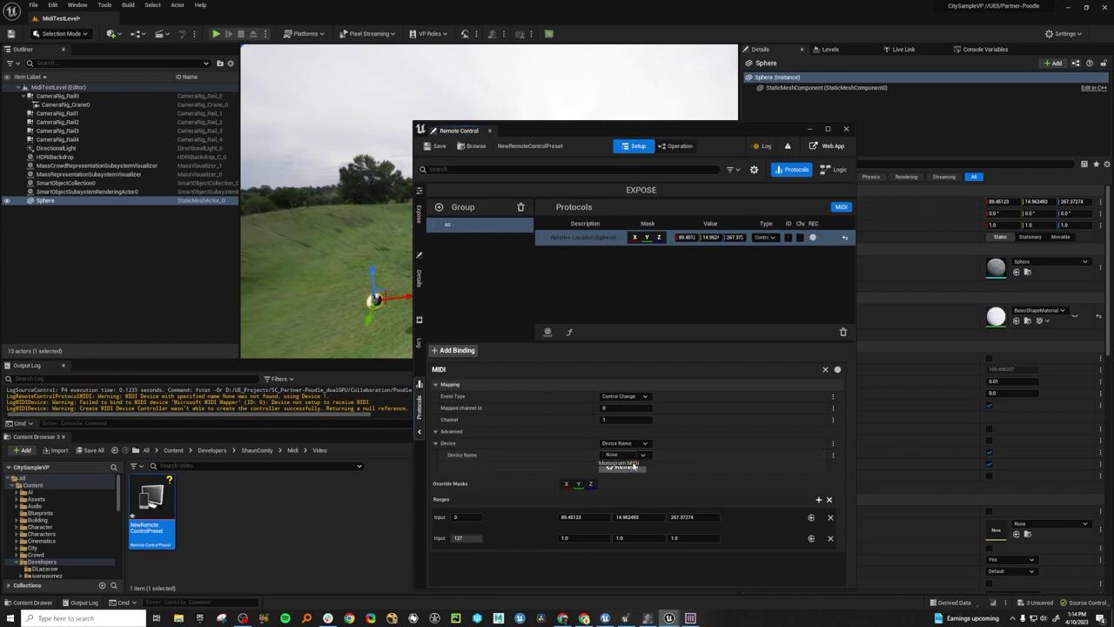
pyautogui.press('Tab')
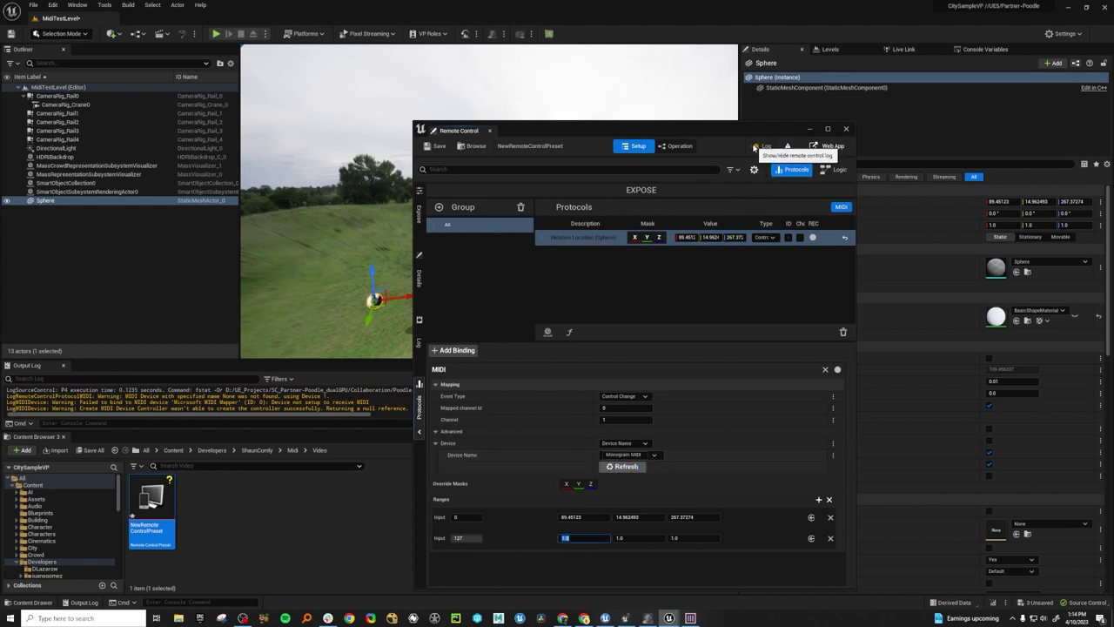
pyautogui.click(756, 147)
pyautogui.click(758, 146)
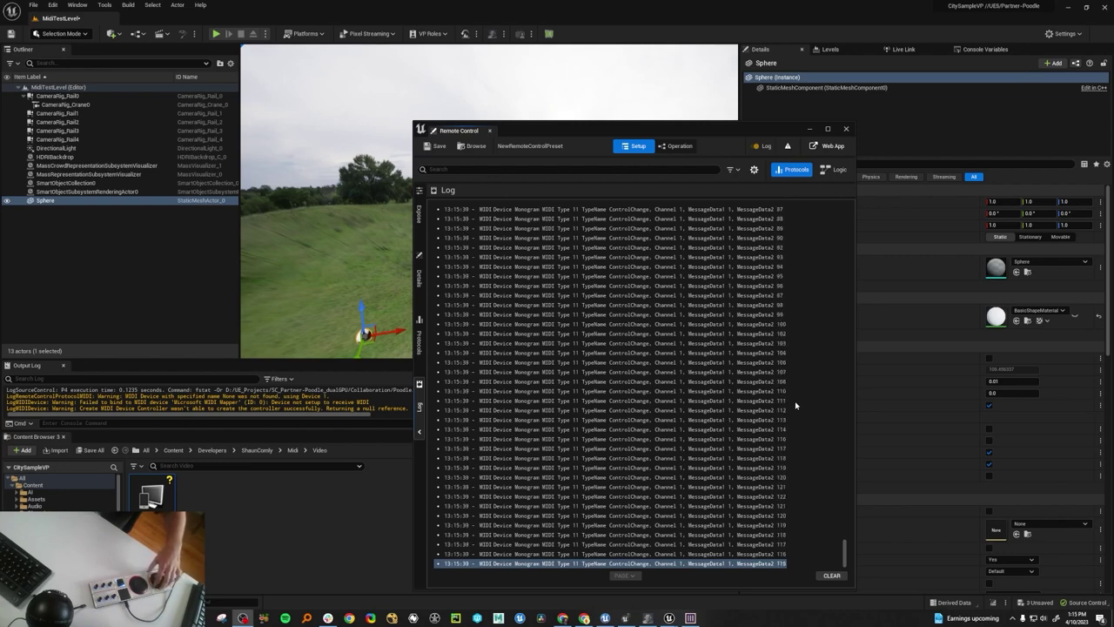
# Bring Monogram Creator forward and compare the settings of dials 0, 1 and 2.
pyautogui.click(692, 618)
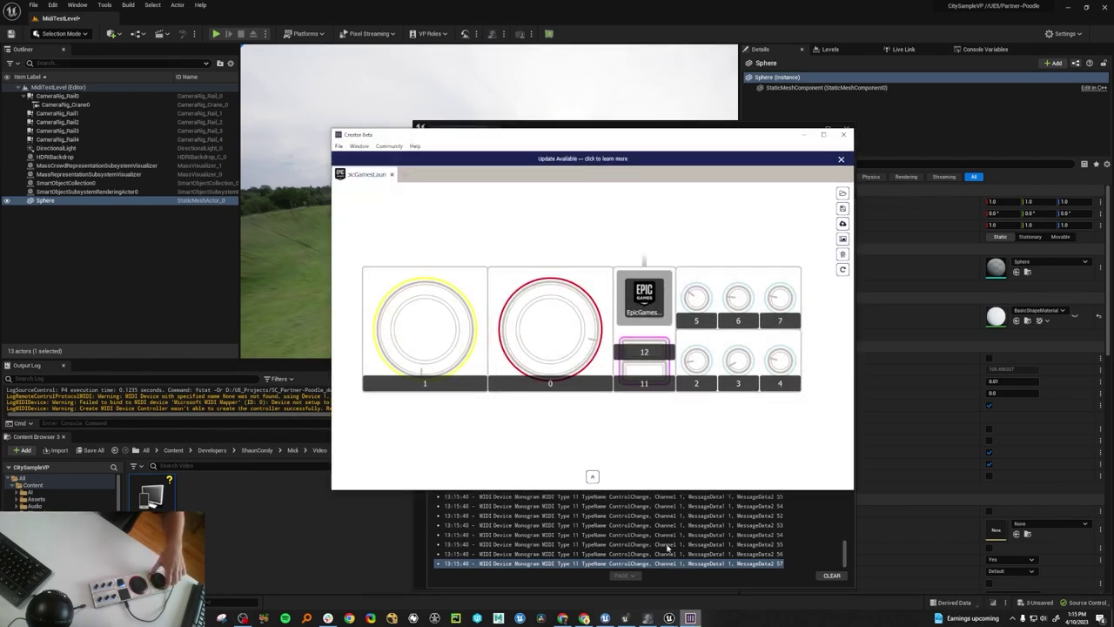
pyautogui.moveTo(615, 195); pyautogui.dragTo(592, 216)
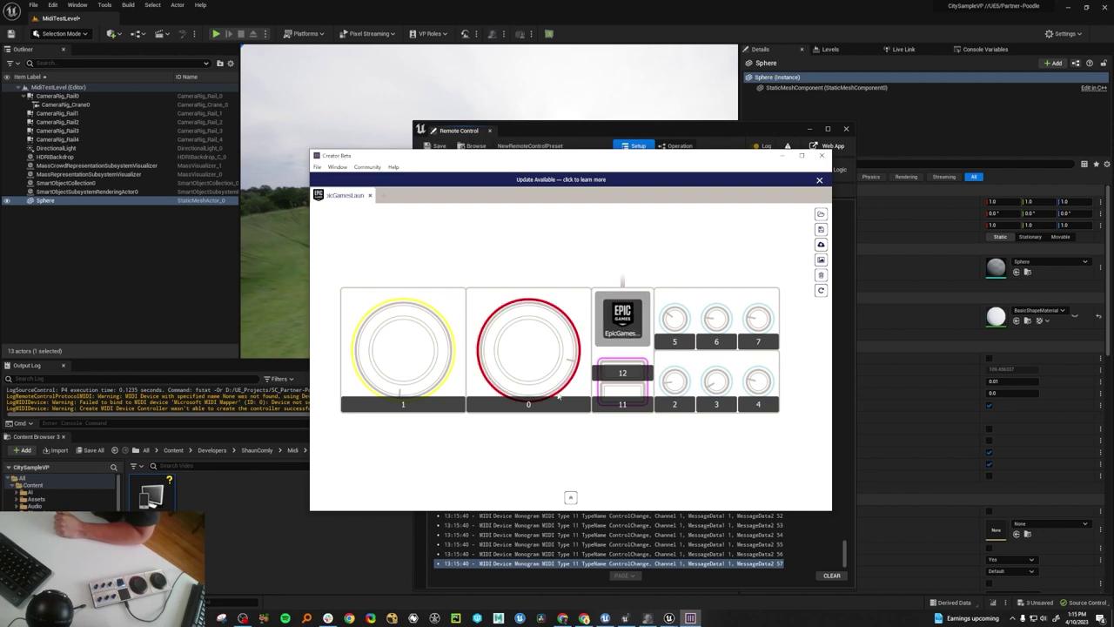
pyautogui.click(642, 373)
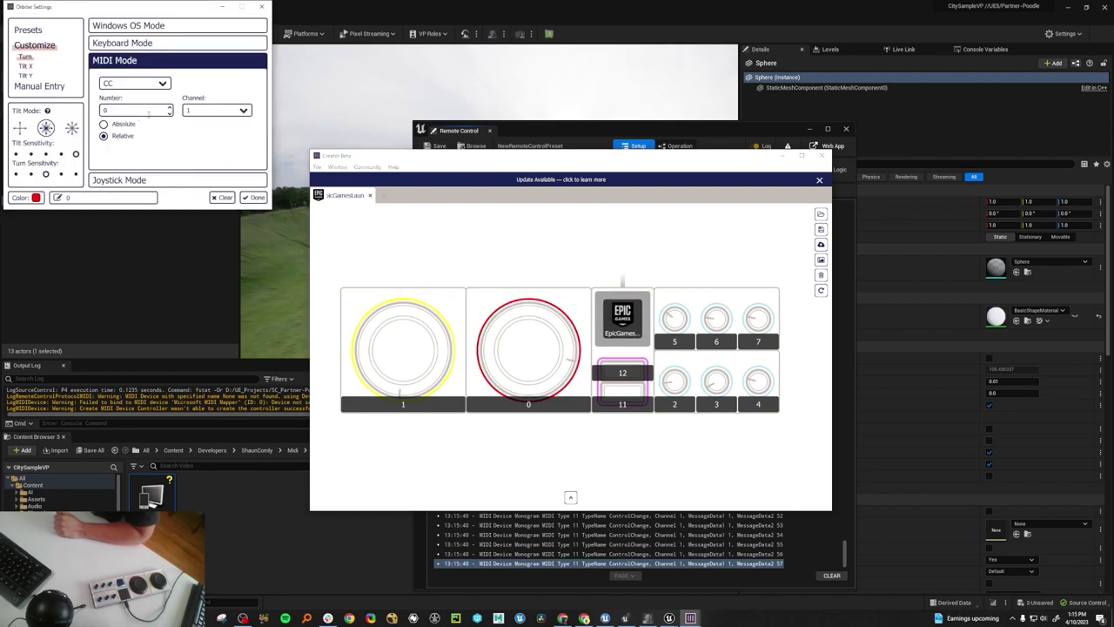
pyautogui.click(405, 353)
pyautogui.moveTo(197, 12); pyautogui.dragTo(459, 82)
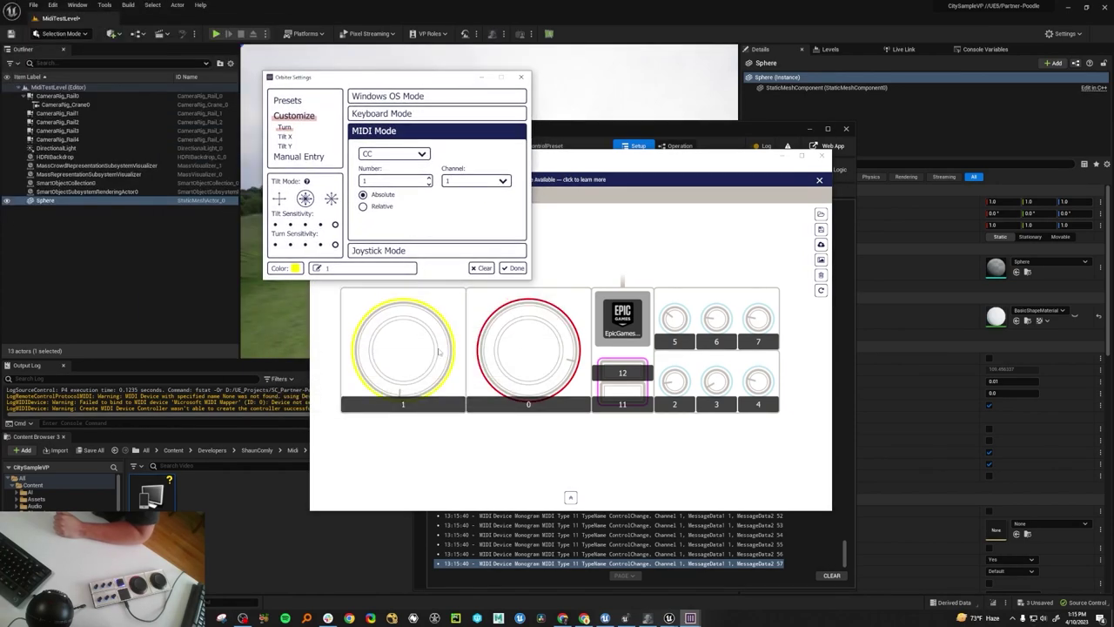
pyautogui.click(548, 356)
pyautogui.click(401, 366)
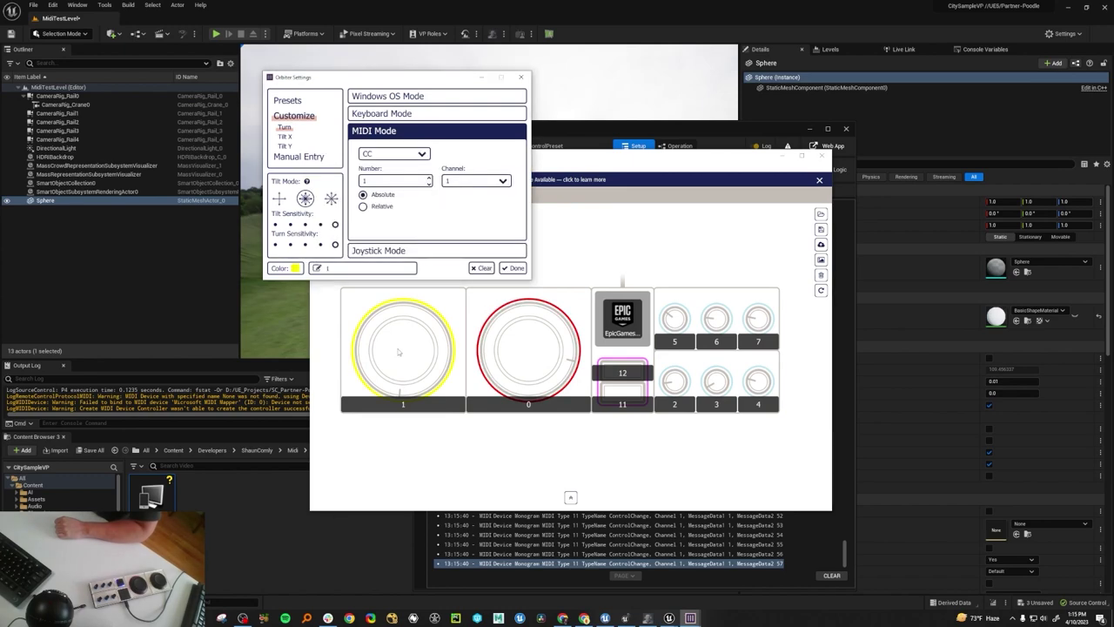
pyautogui.click(684, 383)
pyautogui.click(544, 364)
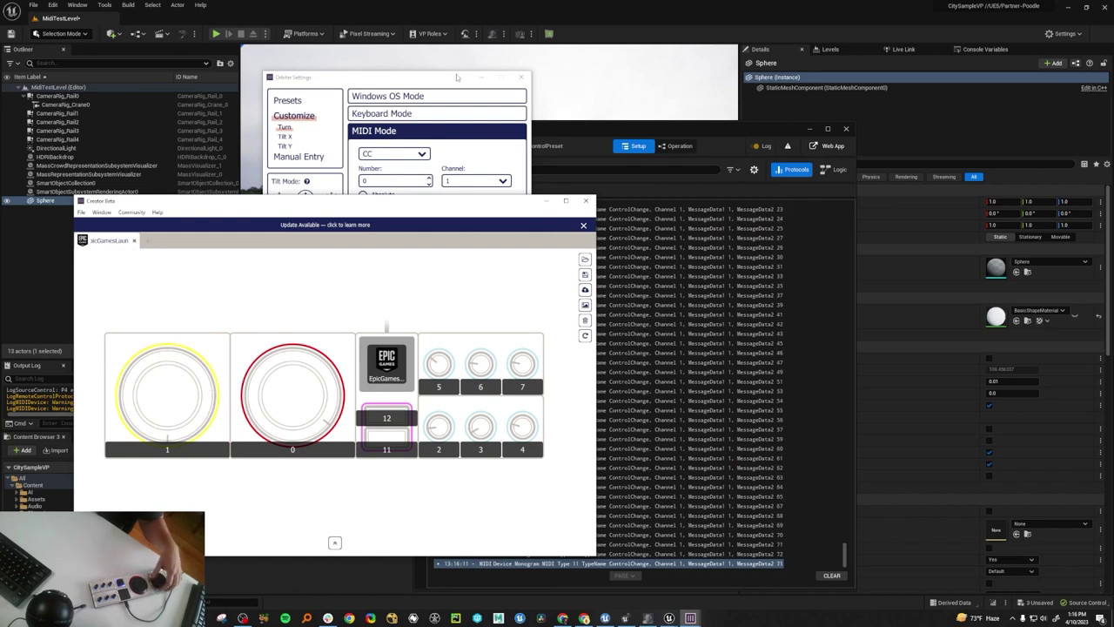
# Set dial 1's MIDI Mode to Relative, close its settings and minimize Creator.
pyautogui.click(526, 75)
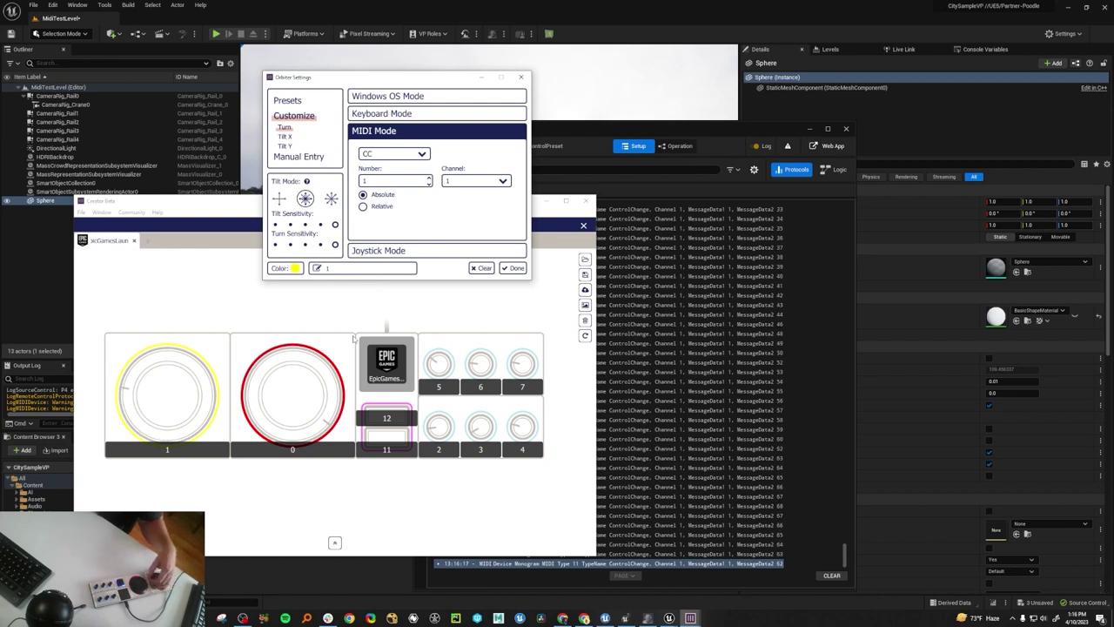
pyautogui.click(363, 207)
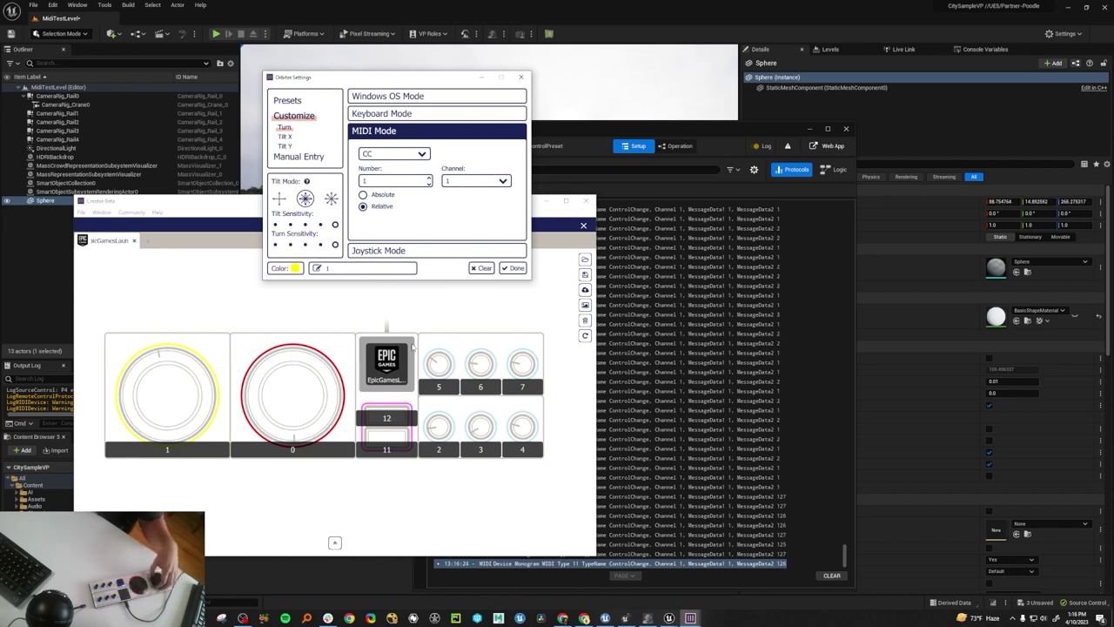
pyautogui.click(513, 268)
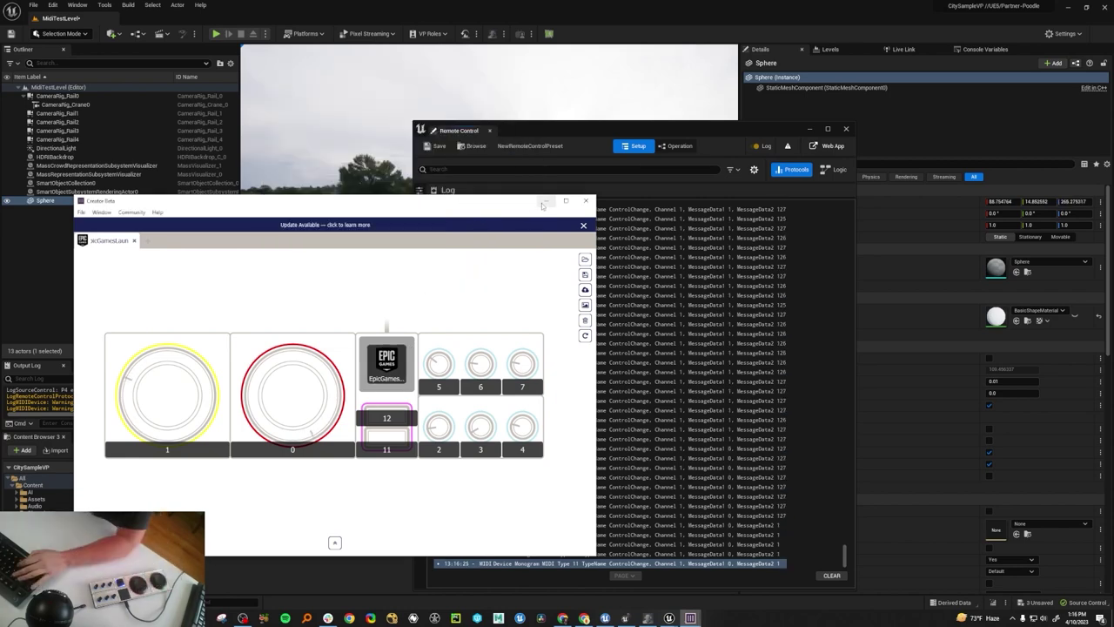
pyautogui.click(547, 200)
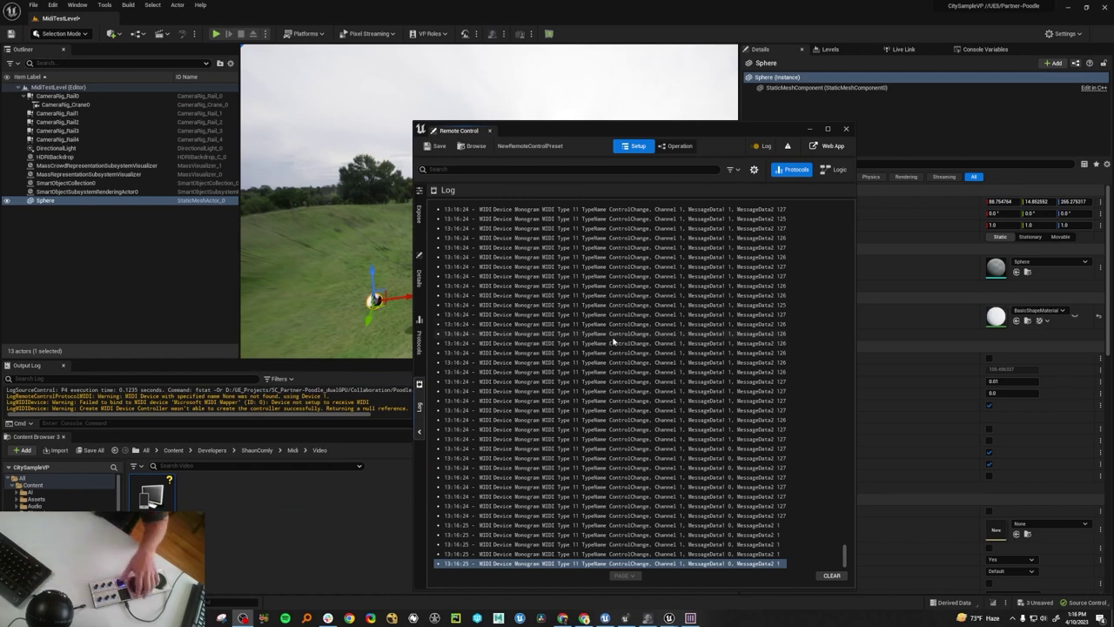
# Map input 127 of the sphere's Relative Location MIDI binding to 1000 on X, Y and Z.
pyautogui.click(763, 145)
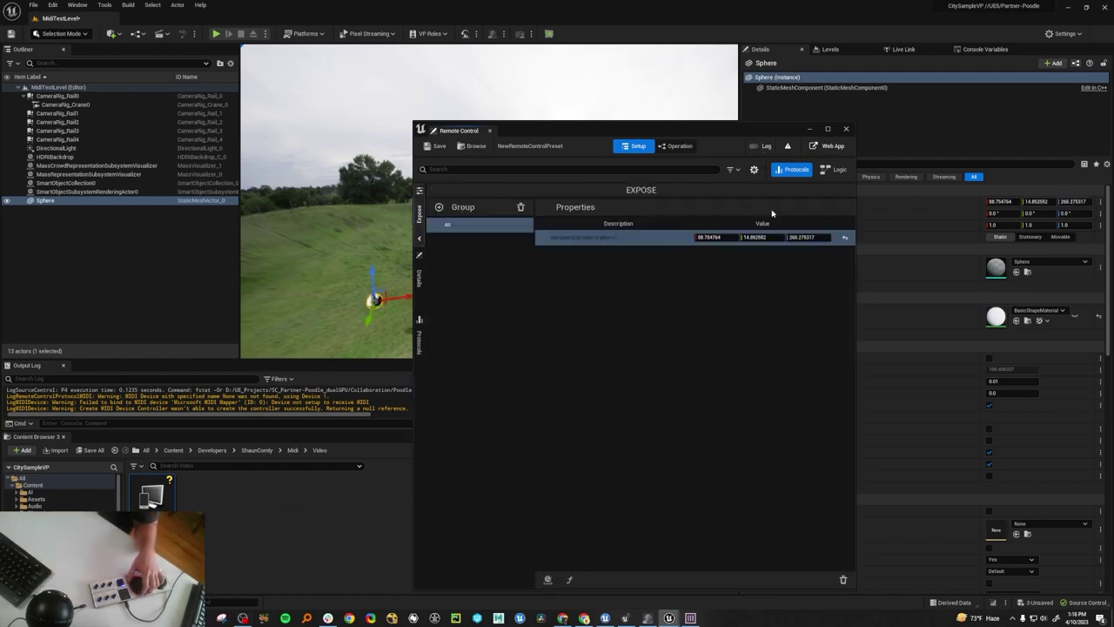
pyautogui.click(635, 237)
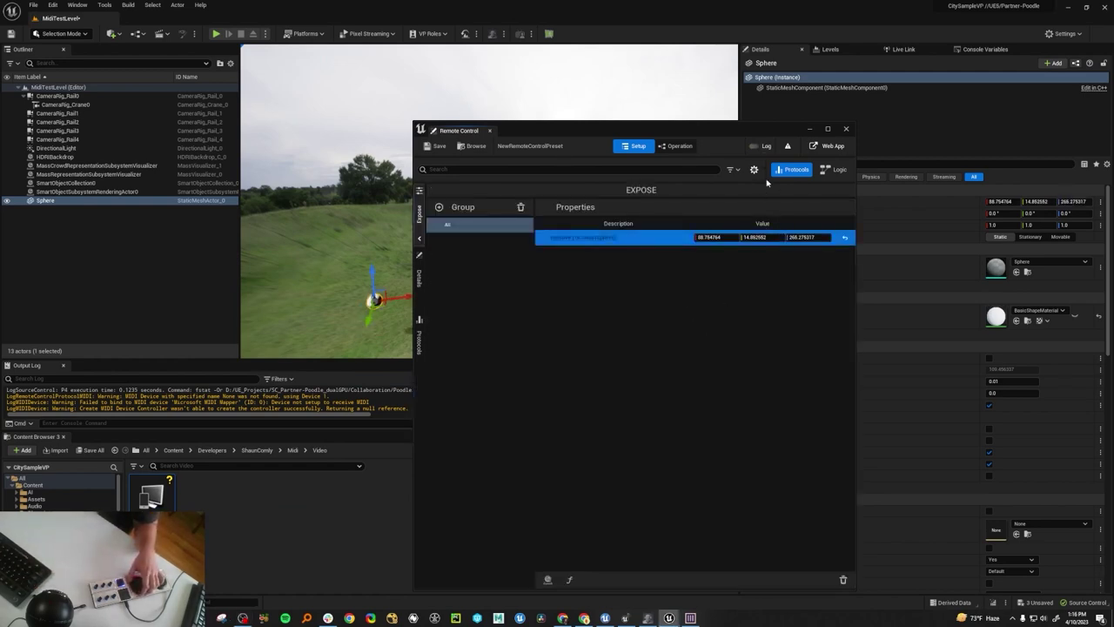
pyautogui.click(593, 539)
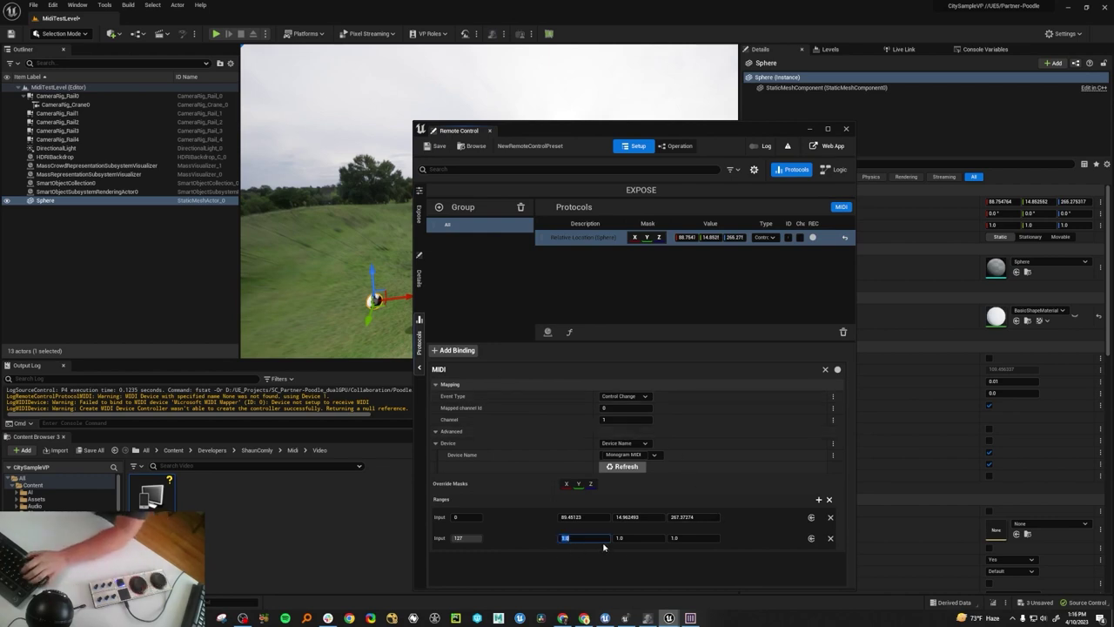
pyautogui.write('1000')
pyautogui.press('Tab')
pyautogui.write('1000')
pyautogui.press('Tab')
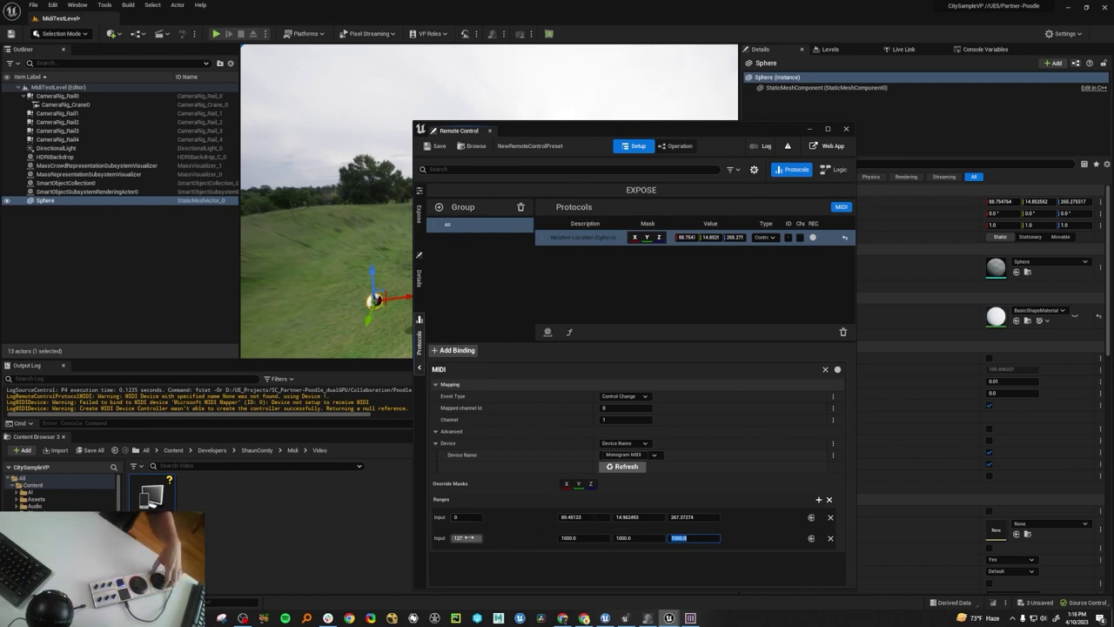
pyautogui.moveTo(727, 129); pyautogui.dragTo(892, 109)
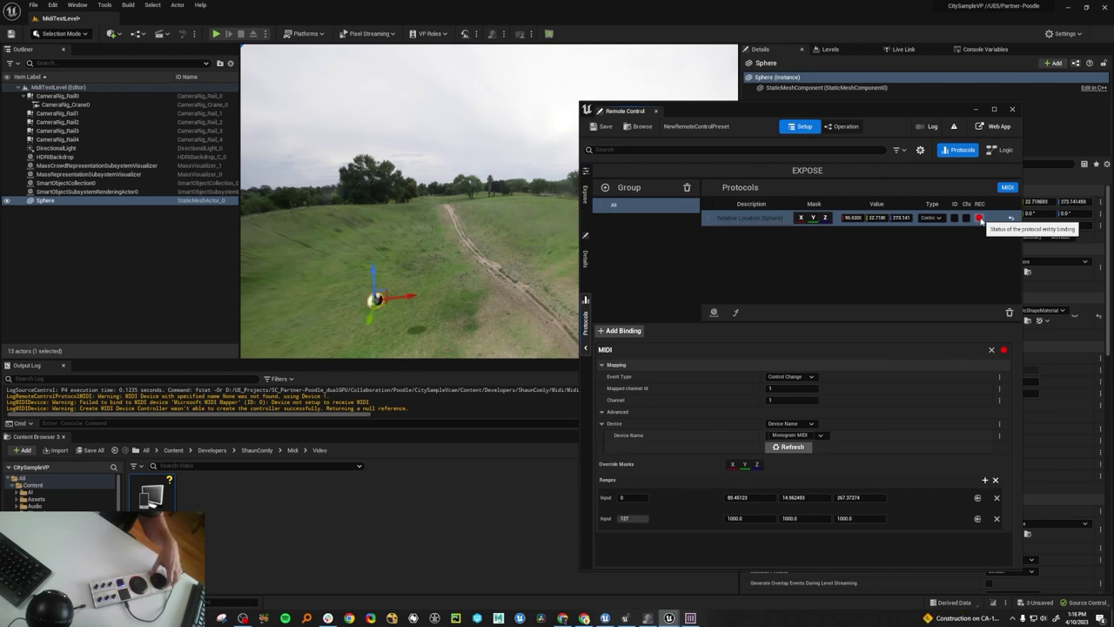
# Record the dial's MIDI input on the location binding, then select CameraRig_Crane0 in the Outliner.
pyautogui.moveTo(982, 223); pyautogui.dragTo(1044, 210)
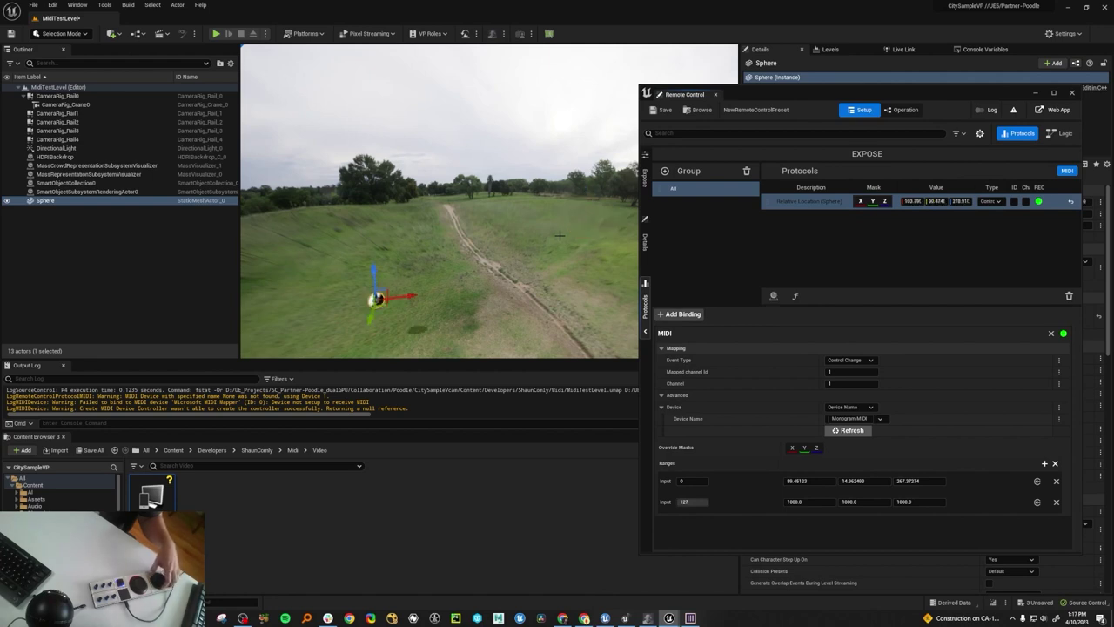
pyautogui.click(1038, 202)
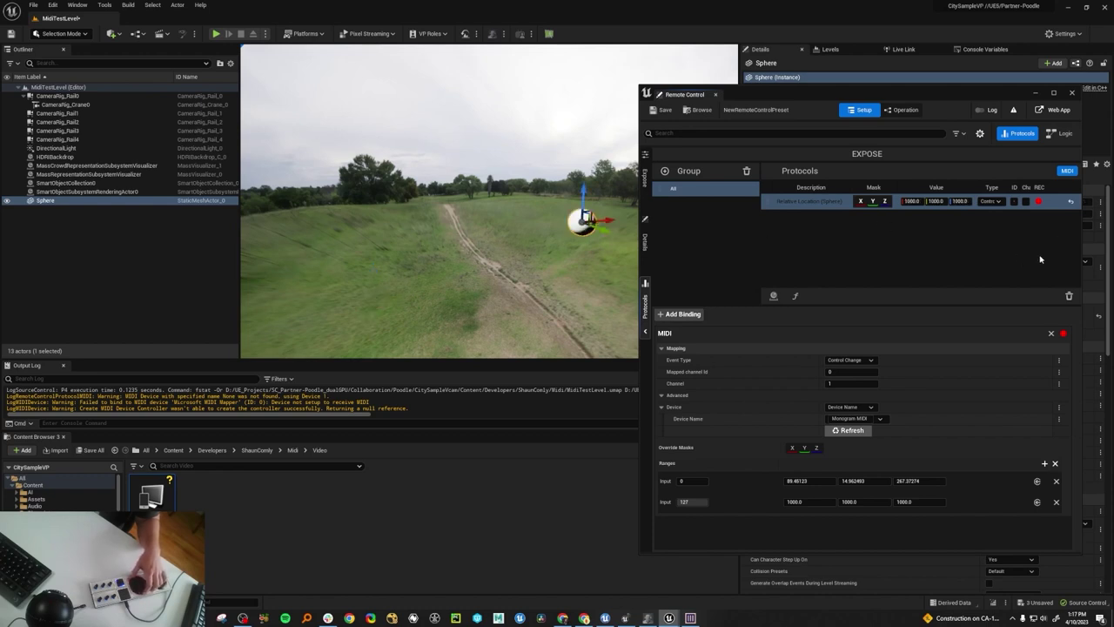
pyautogui.click(1039, 202)
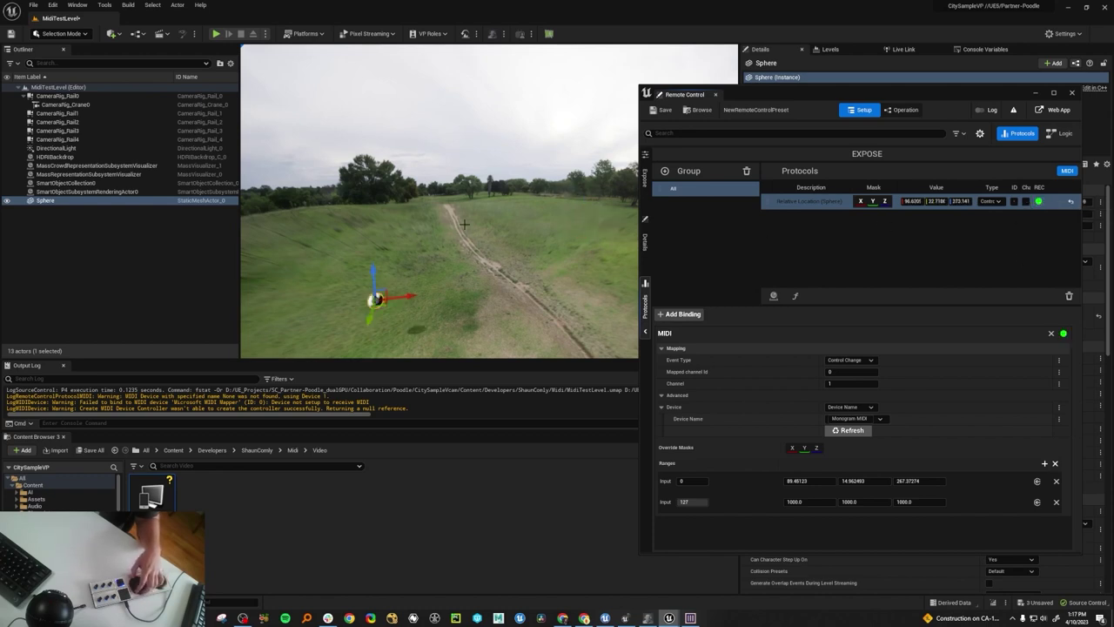
pyautogui.moveTo(827, 94); pyautogui.dragTo(441, 93)
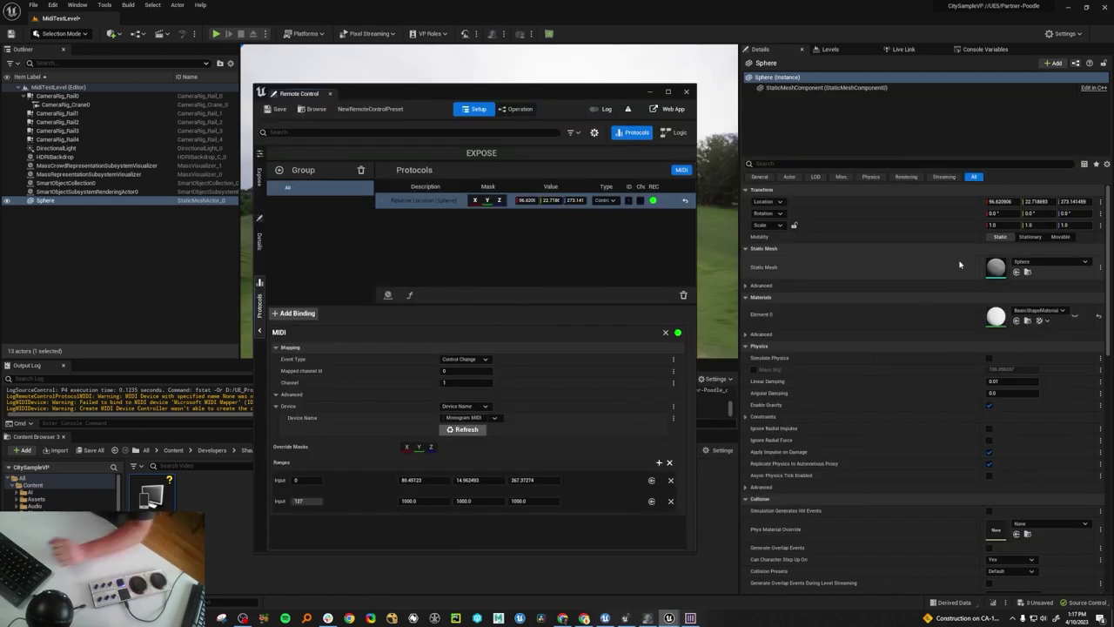
pyautogui.click(65, 104)
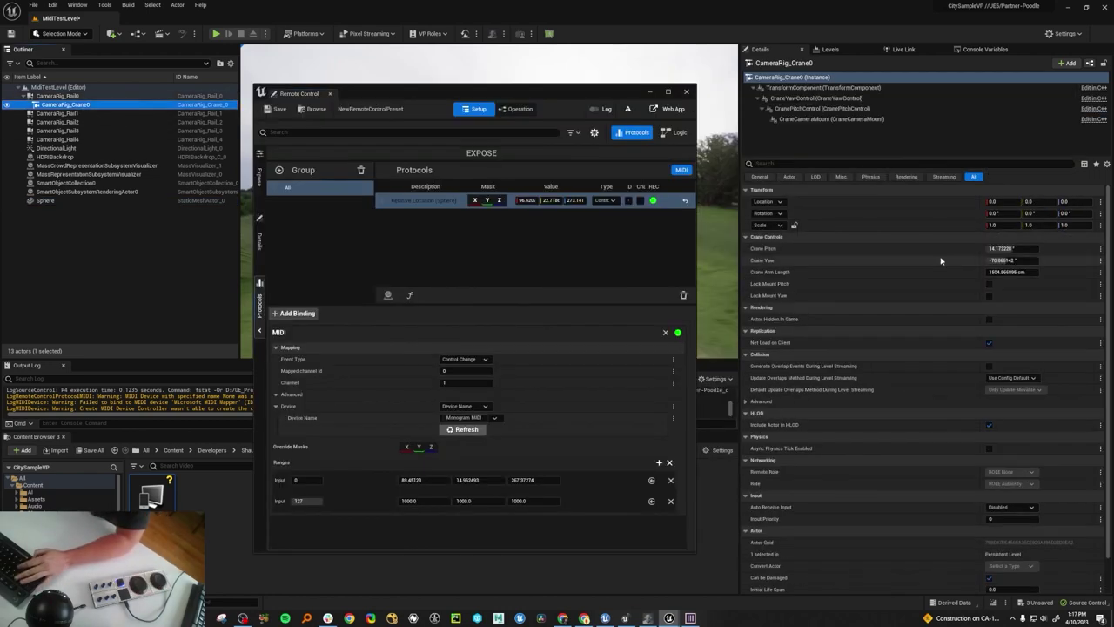